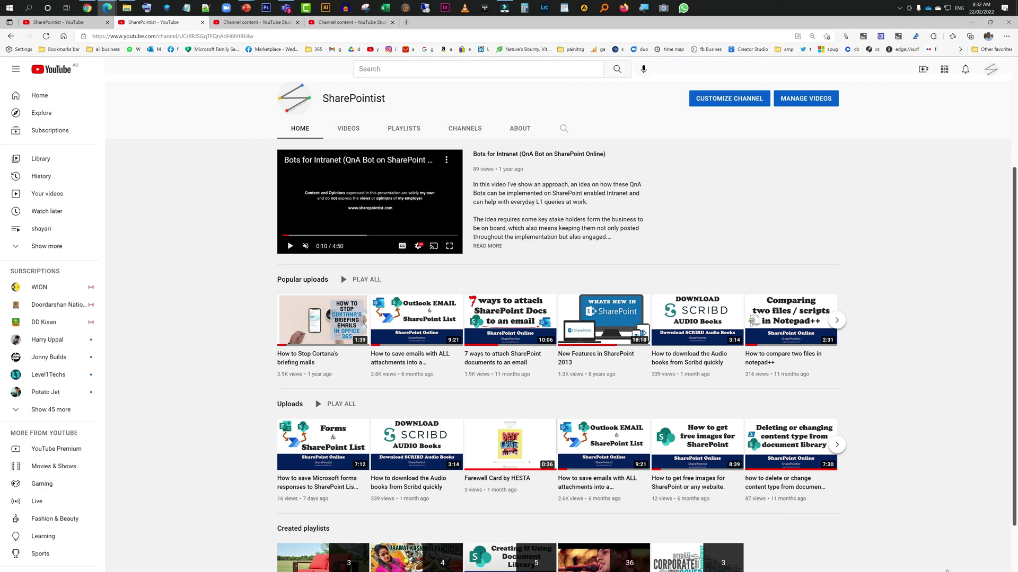
Step: Scroll the SharePointist channel page back up to the top
scroll(947, 571, up, 3)
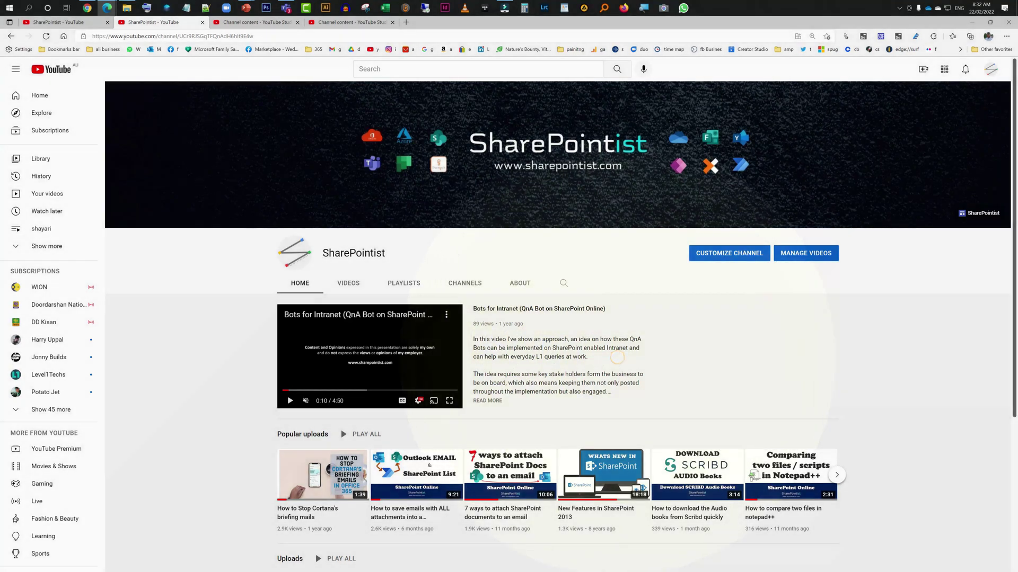
Step: Search the web for 'powertoys' in a new Edge tab
click(406, 23)
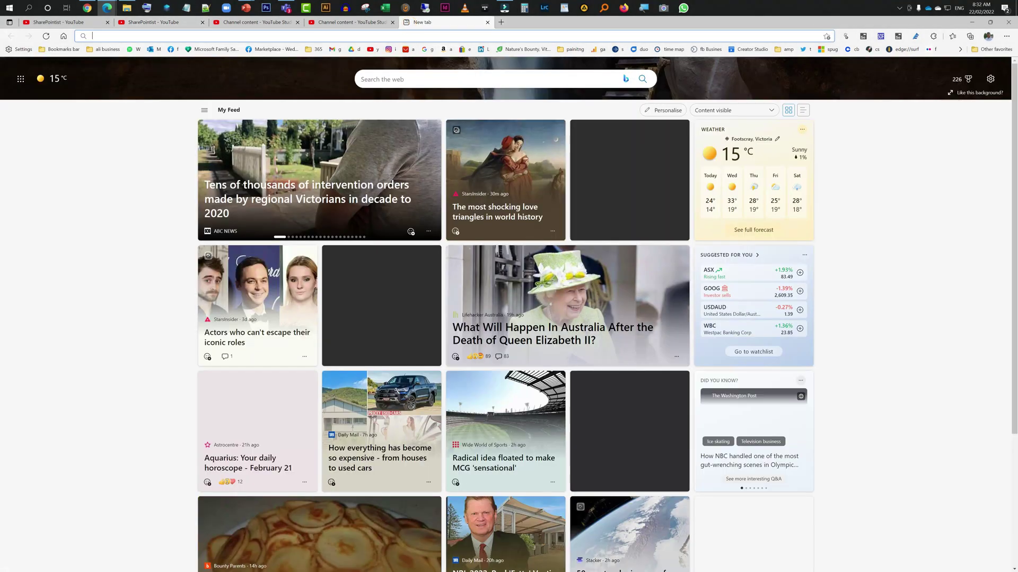
text(powertoys)
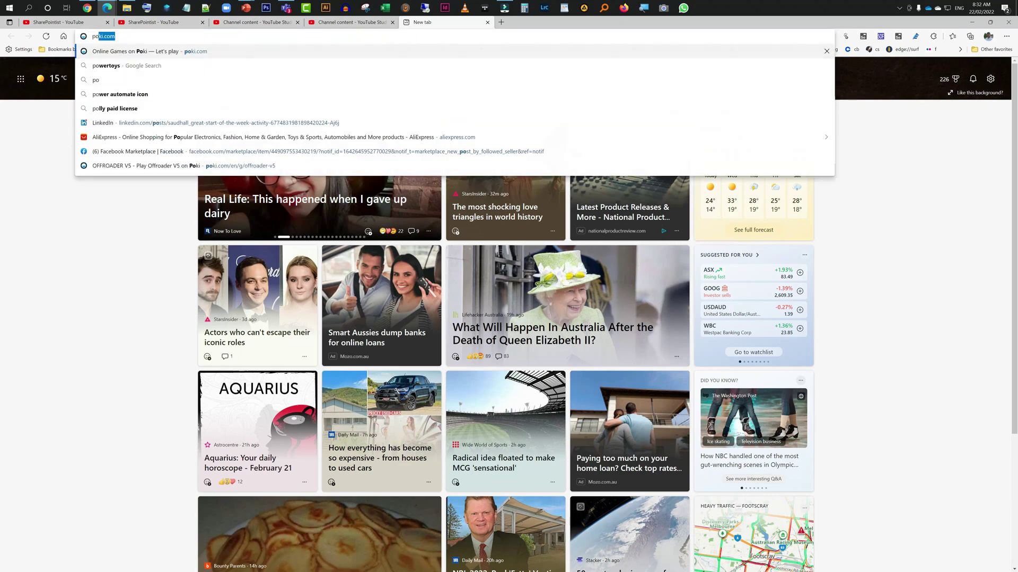
key(Return)
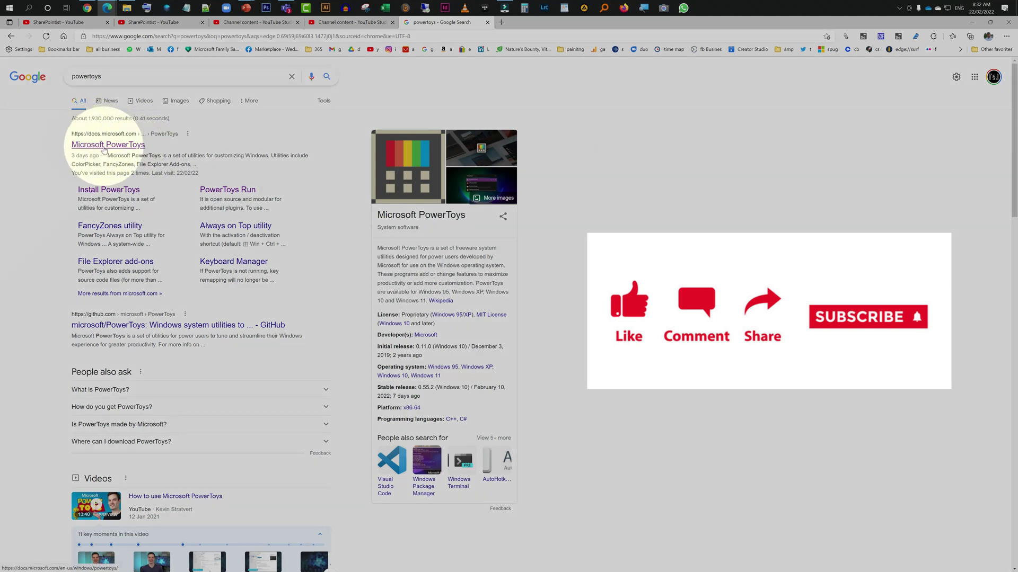
Step: Open the Microsoft PowerToys documentation result, then its Install PowerToys page
scroll(105, 150, up, 4)
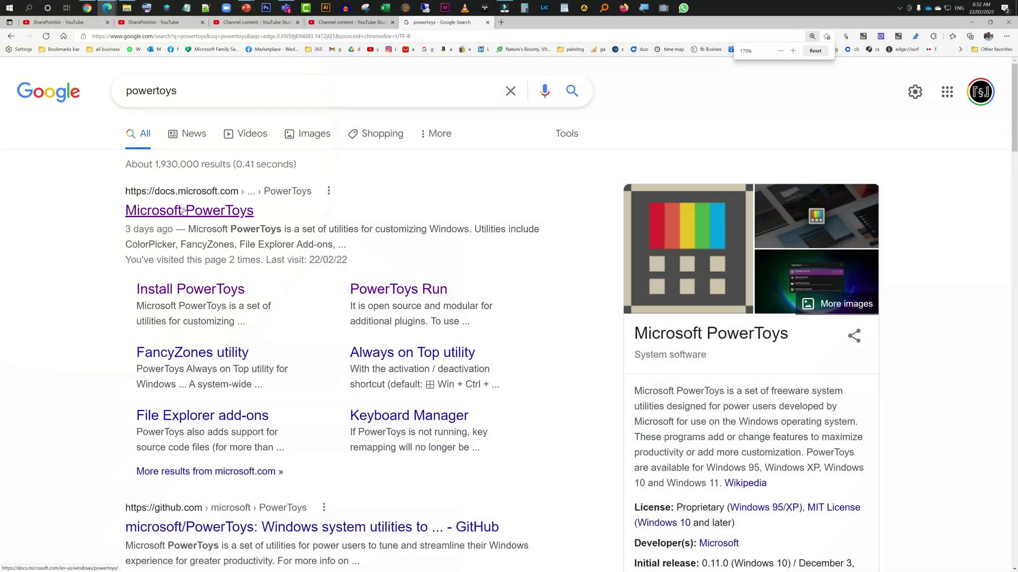
click(183, 211)
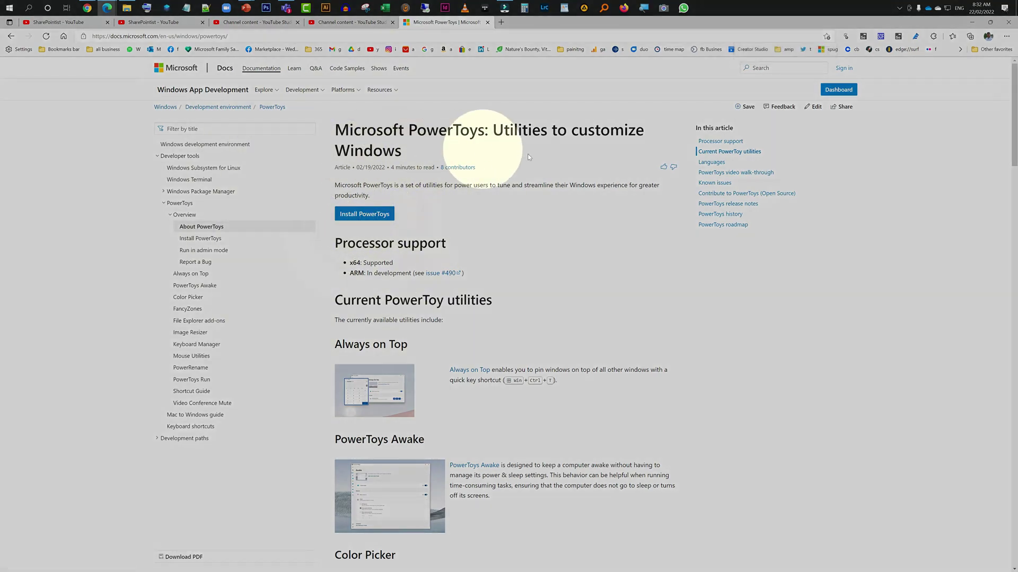
click(374, 214)
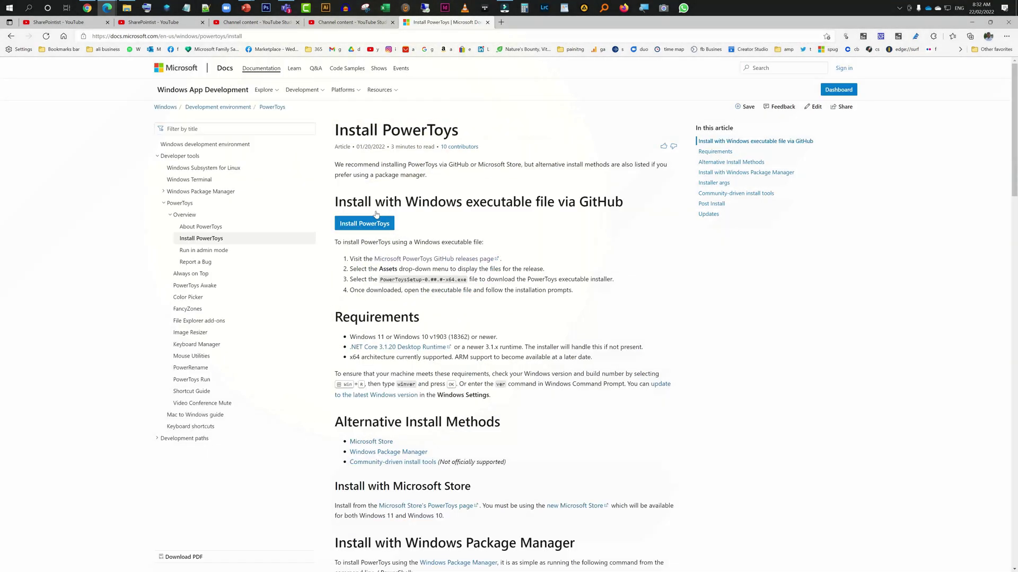
Step: Download PowerToysSetup-0.55.2-x64.exe from the GitHub v0.55.2 release and close the Downloads panel
click(369, 227)
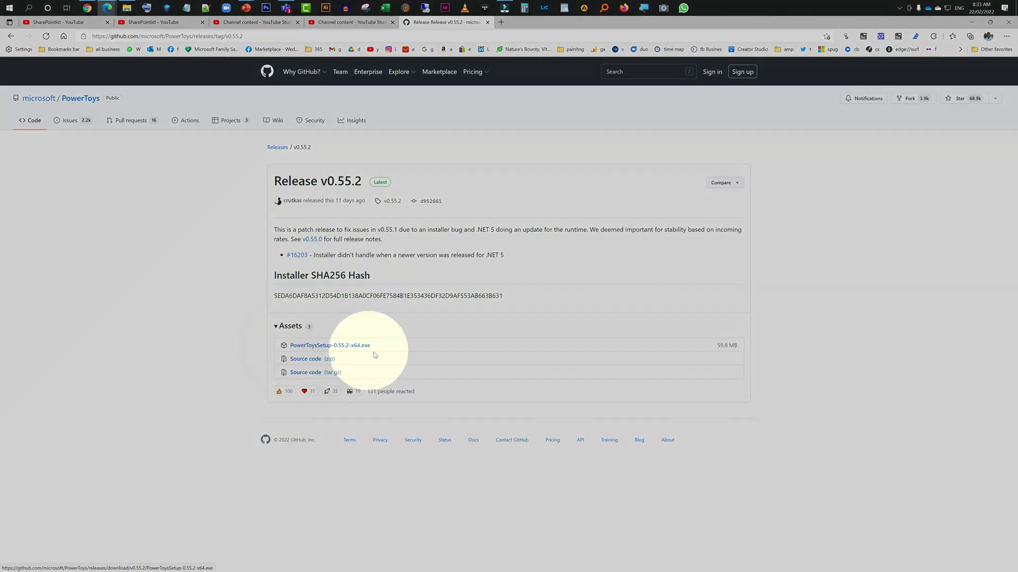
click(327, 346)
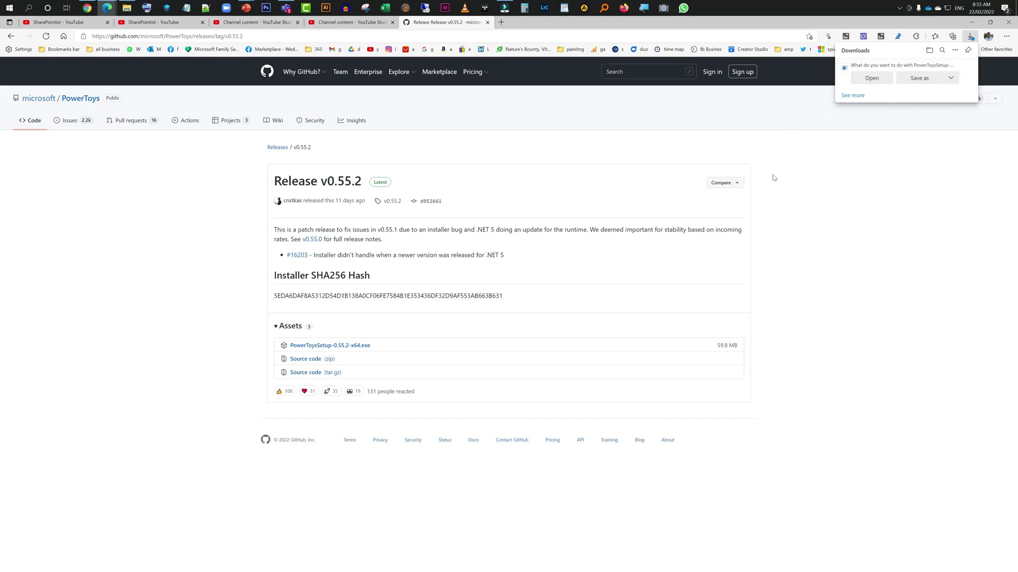
click(828, 234)
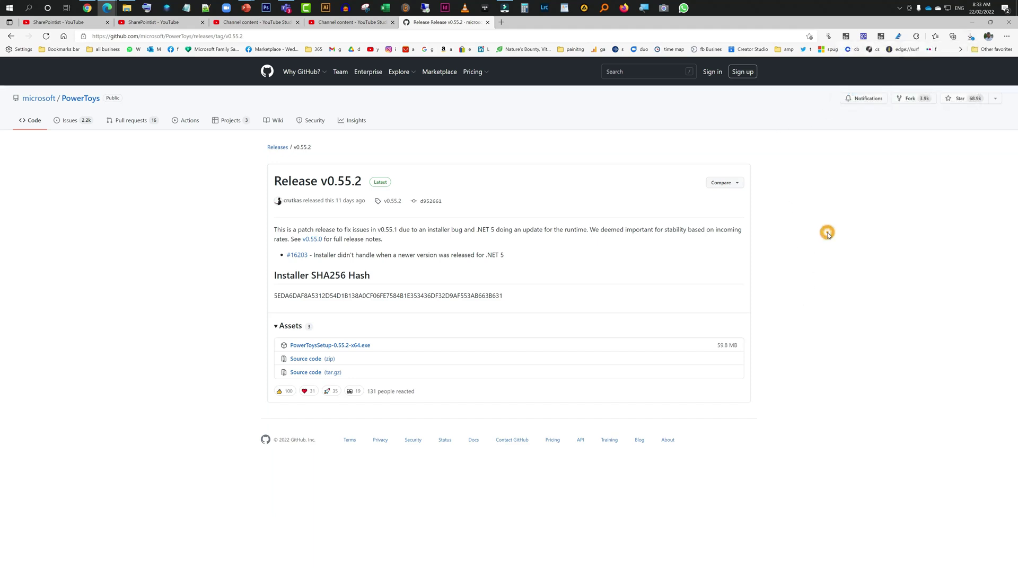
Step: Launch PowerToys (Preview) from a Windows search for 'powe' and show its Mouse utilities settings
key(super)
text(powe)
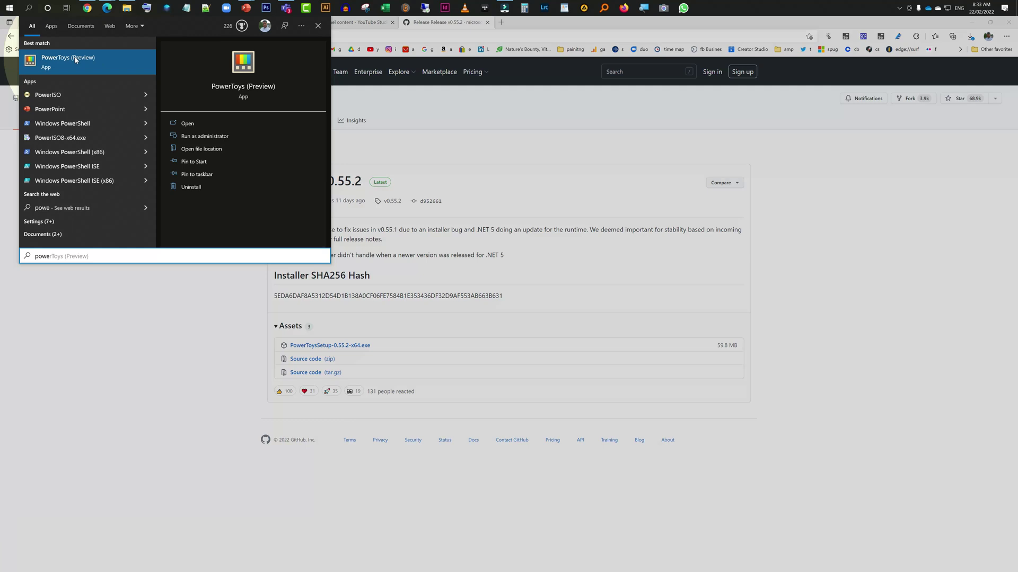
click(74, 61)
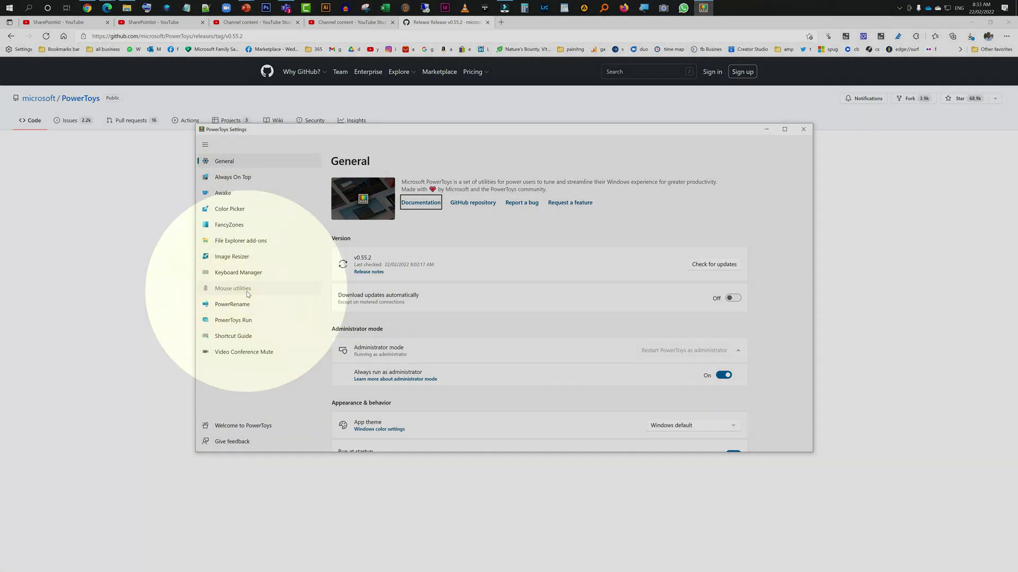
click(245, 294)
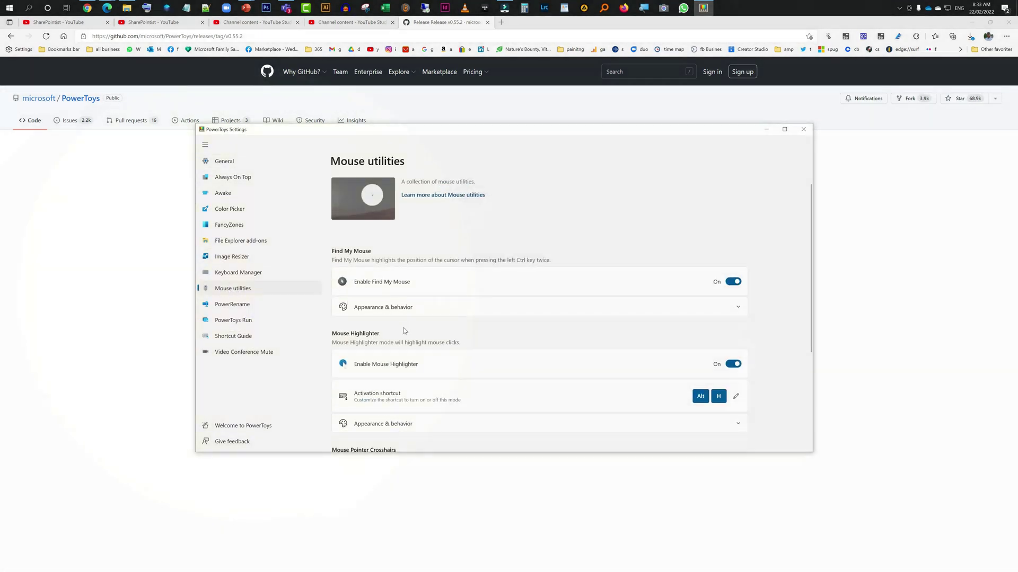
scroll(404, 331, down, 3)
scroll(476, 231, up, 3)
Step: Expand Find My Mouse's appearance options and test the spotlight with Ctrl
click(493, 315)
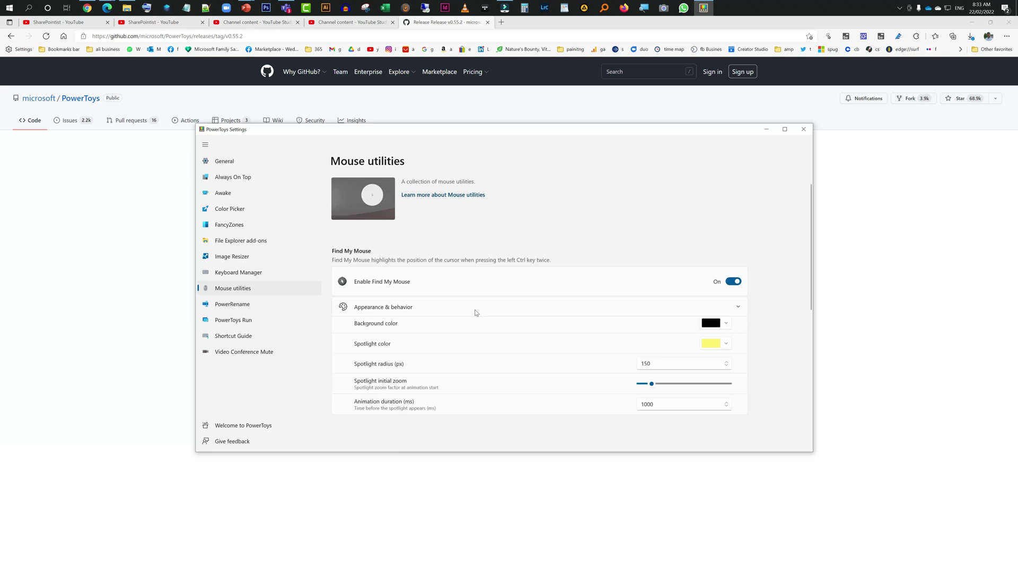
scroll(475, 311, down, 1)
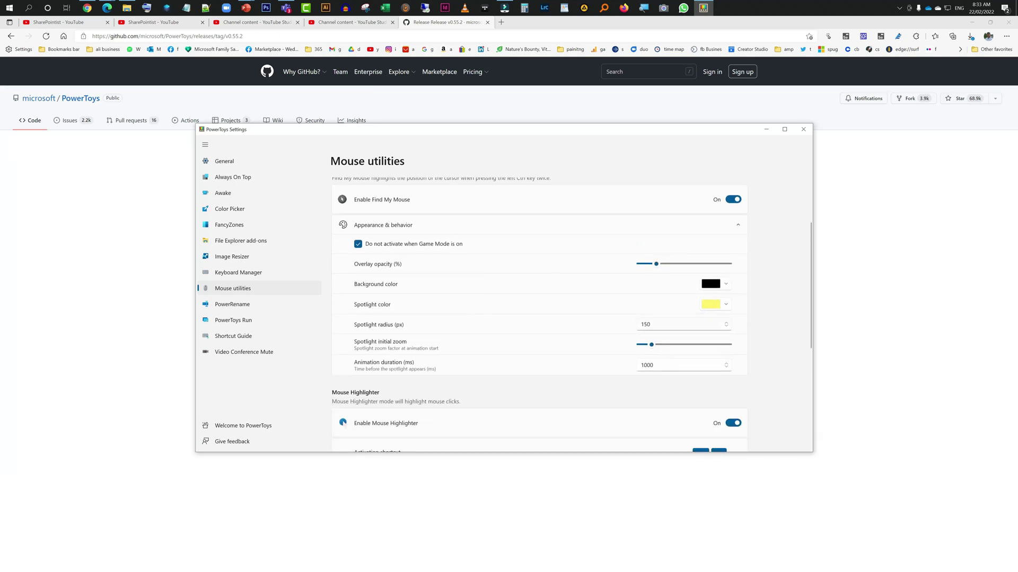
key(ctrl)
key(ctrl)
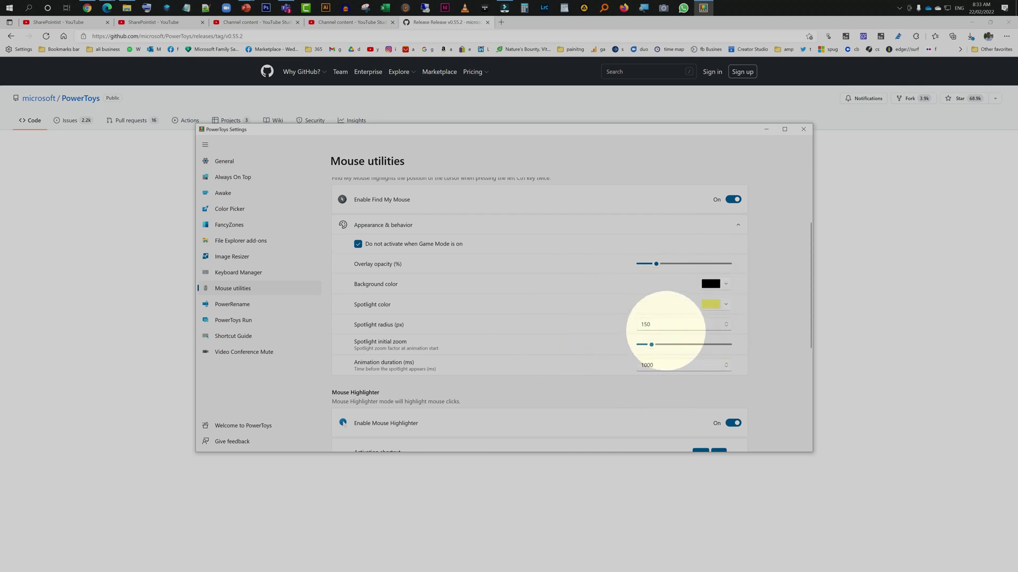
Step: Set the spotlight radius to 143 px and trigger the spotlight again to check it
click(647, 324)
text(147)
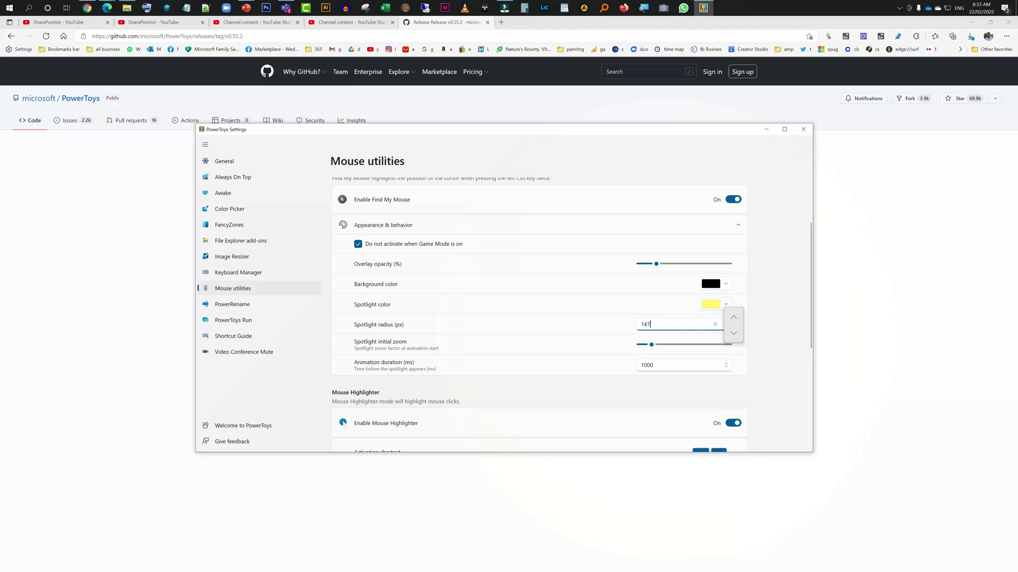
scroll(665, 257, up, 2)
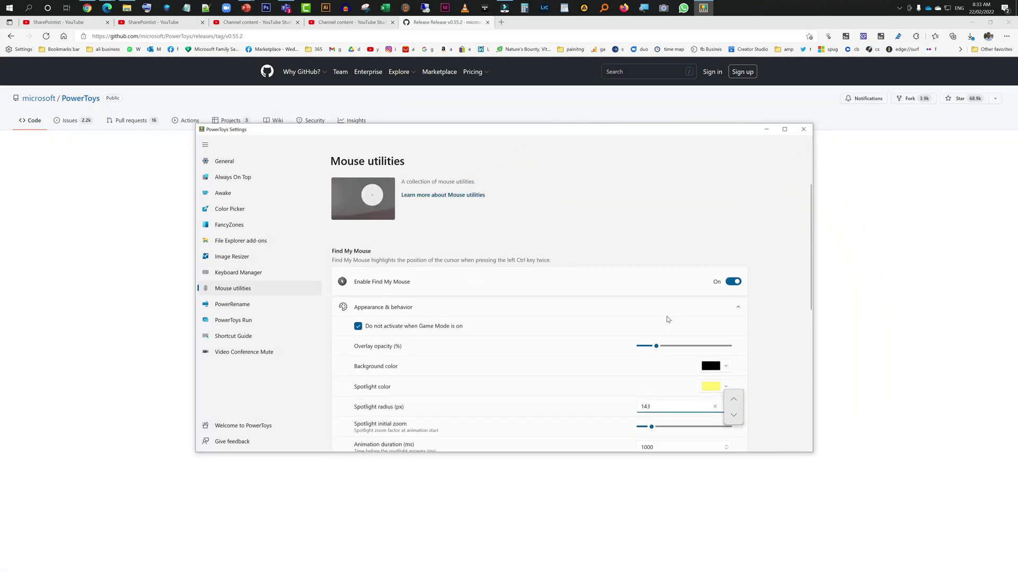
scroll(652, 348, down, 5)
click(792, 240)
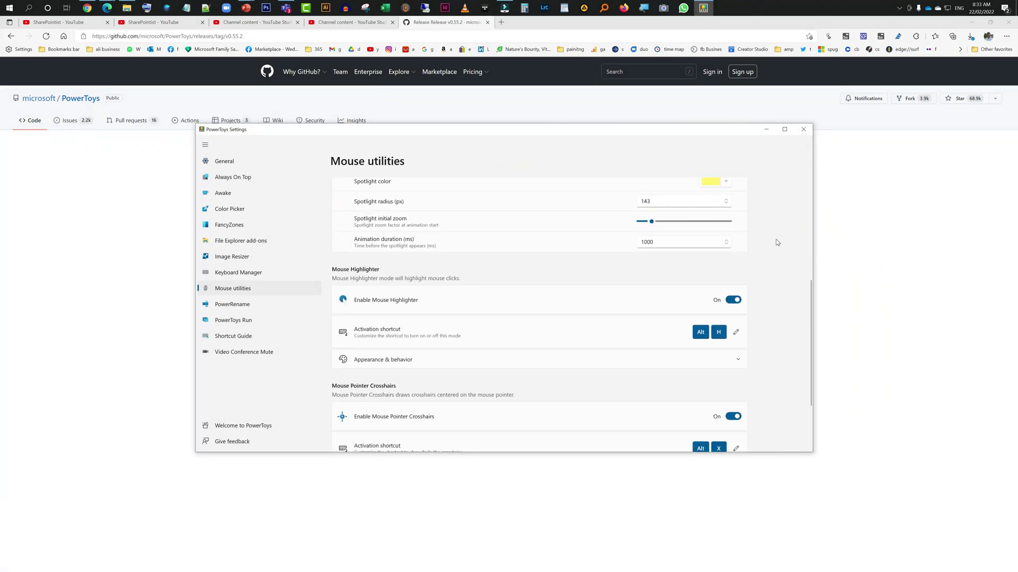
scroll(716, 276, up, 3)
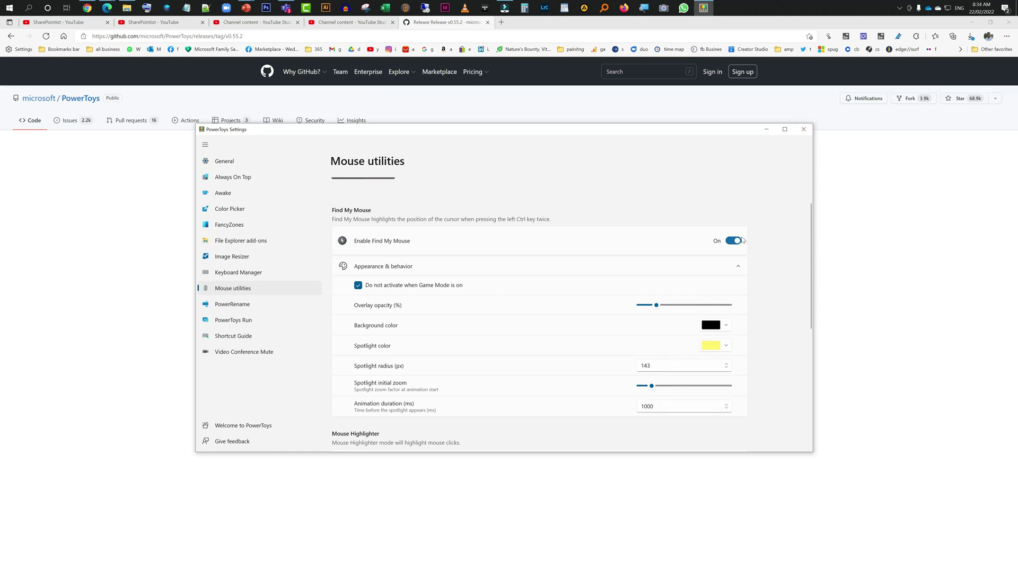
key(ctrl)
key(ctrl)
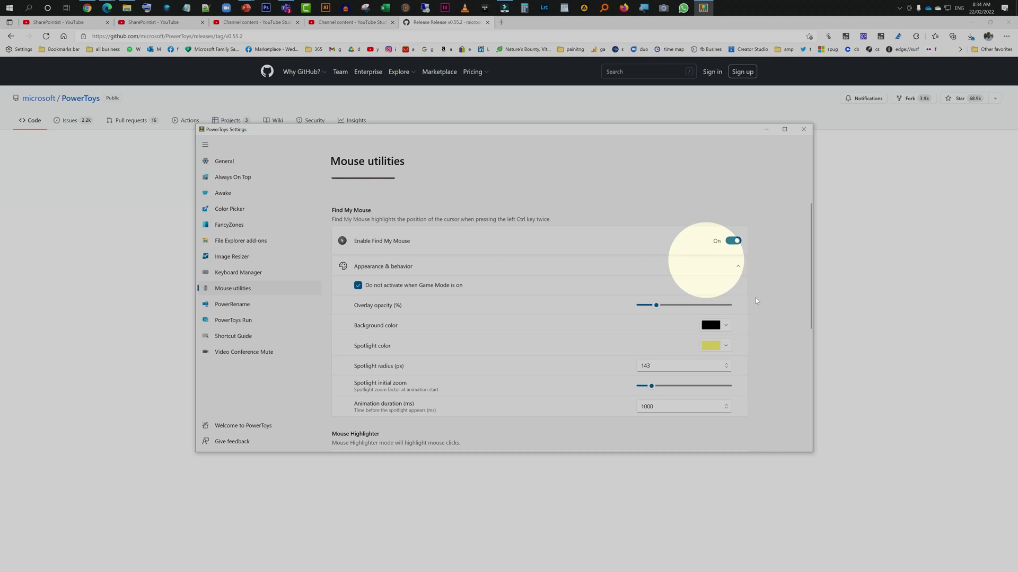
Step: Close PowerToys Settings, then summon and dismiss the spotlight over the GitHub release page
click(803, 131)
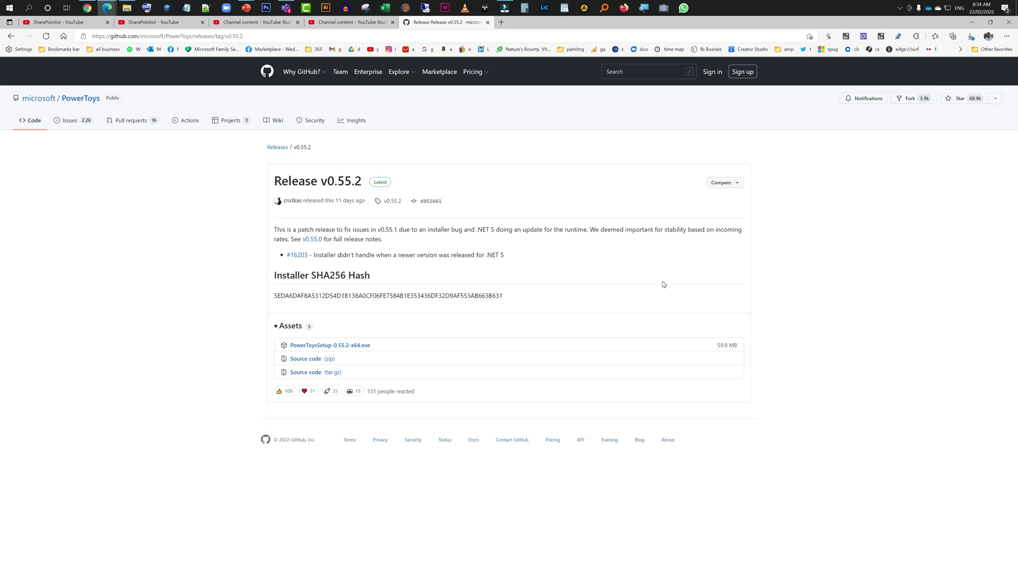
key(ctrl)
key(ctrl)
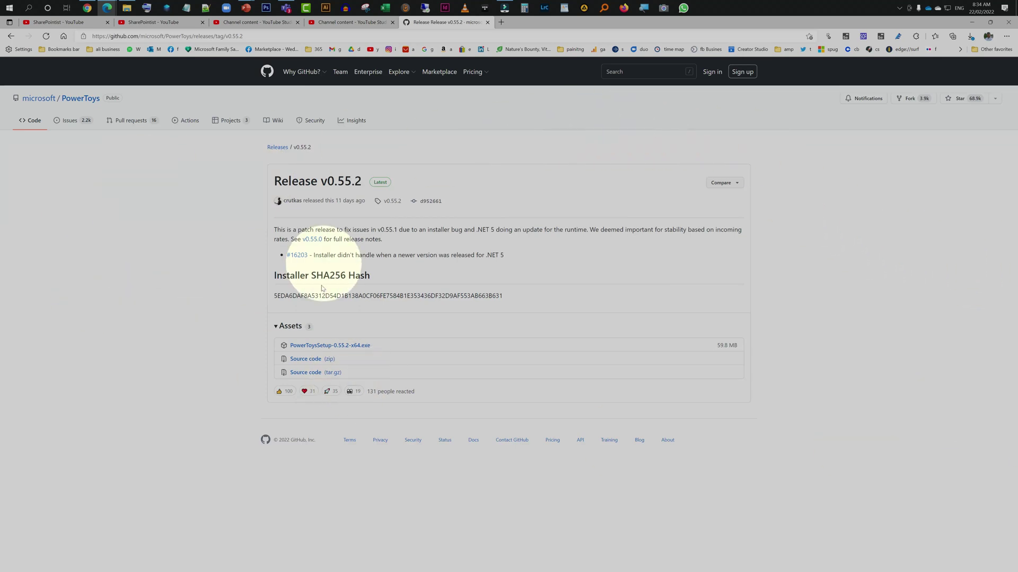
click(819, 218)
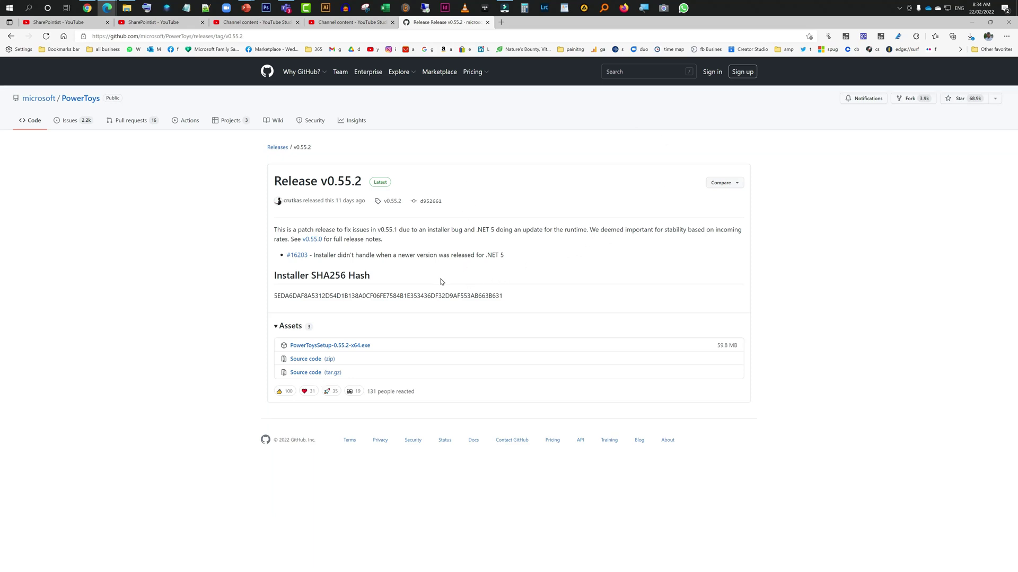
Step: Open the Mouse page of Windows Settings through a Start search for 'mouse'
key(super)
text(mouse)
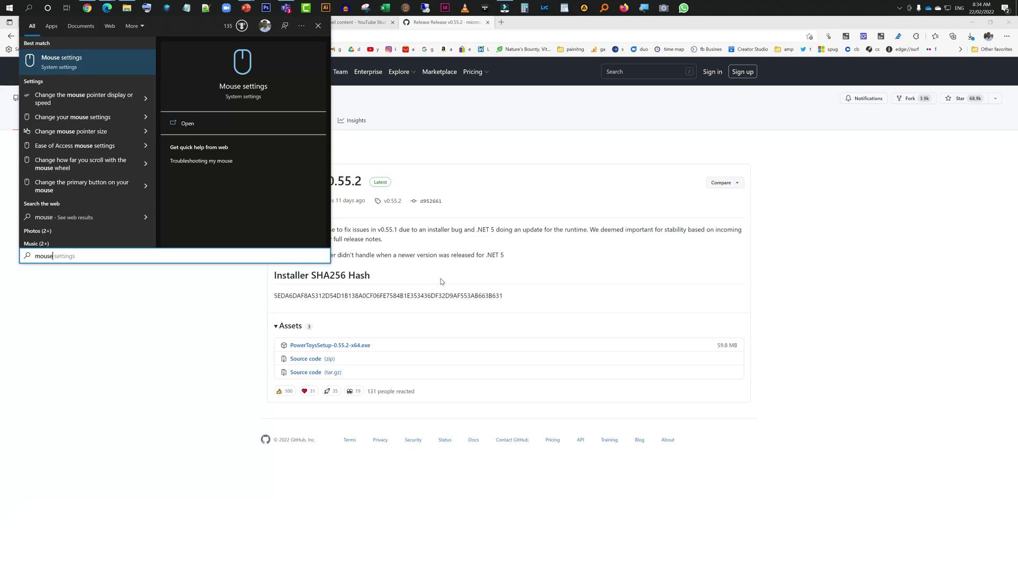
click(83, 67)
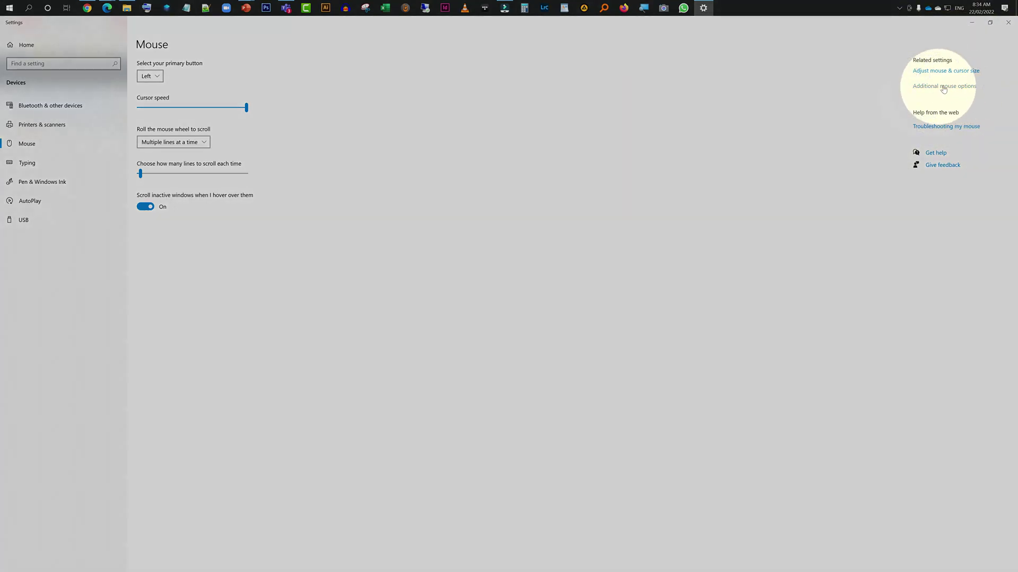
Step: In Mouse Properties Pointer Options, enable showing pointer location on CTRL, then apply and confirm
click(943, 87)
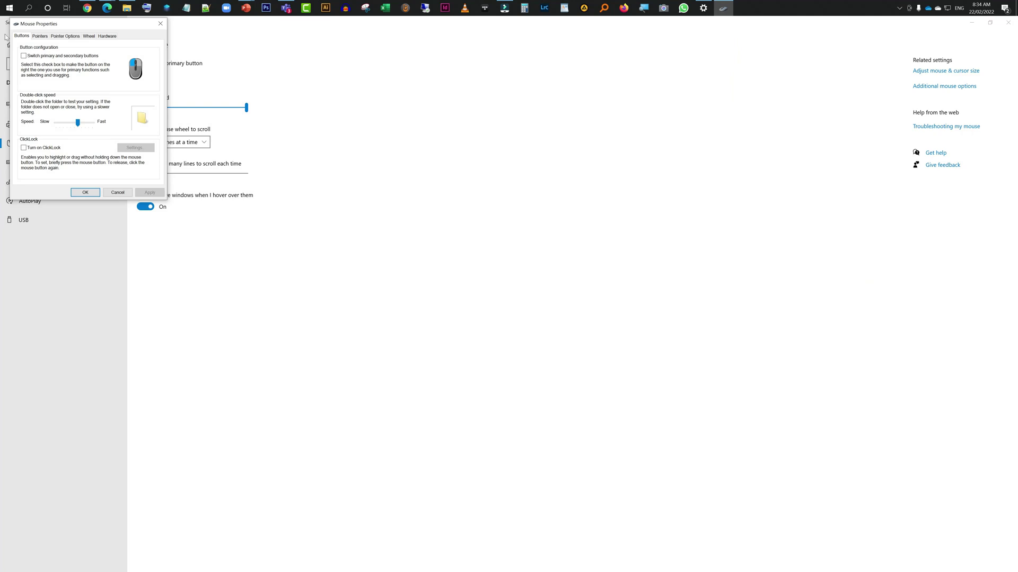
drag(77, 27, 513, 174)
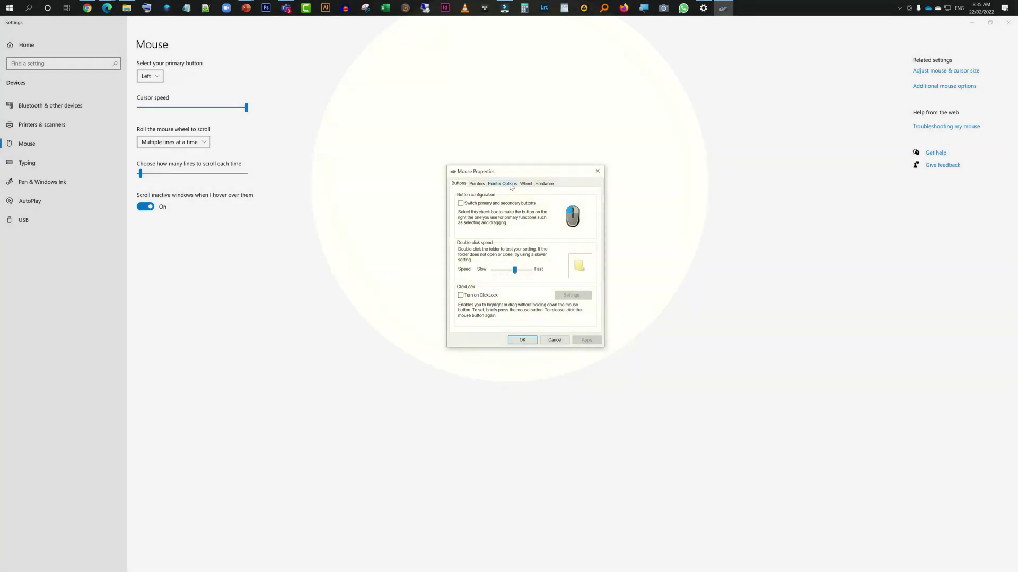
click(502, 183)
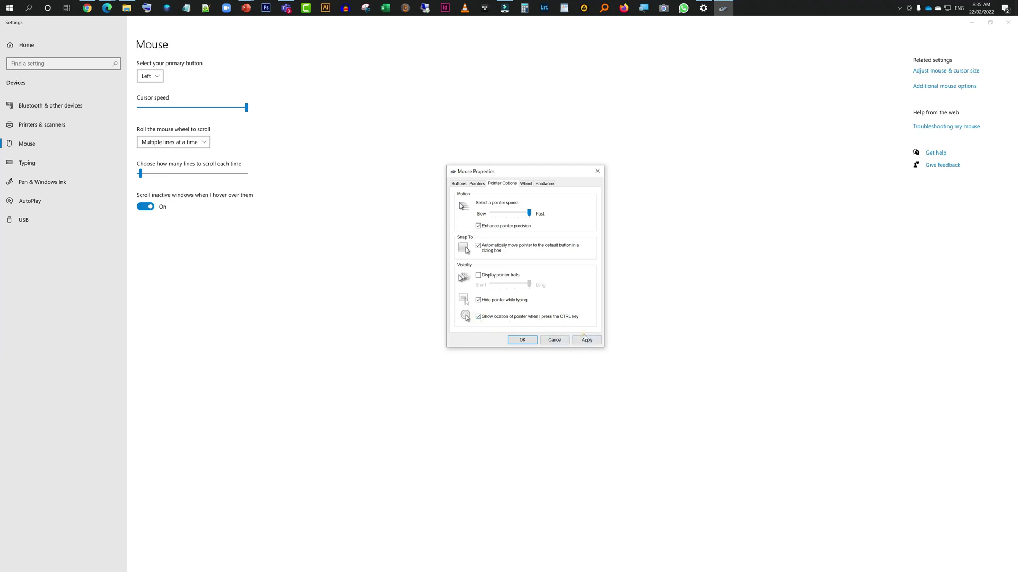
click(585, 339)
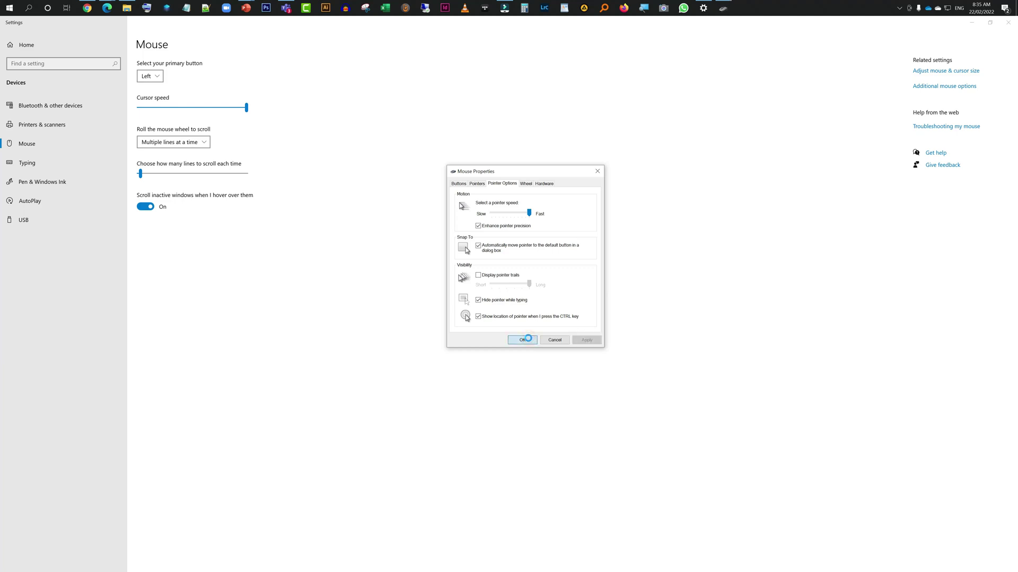
click(522, 340)
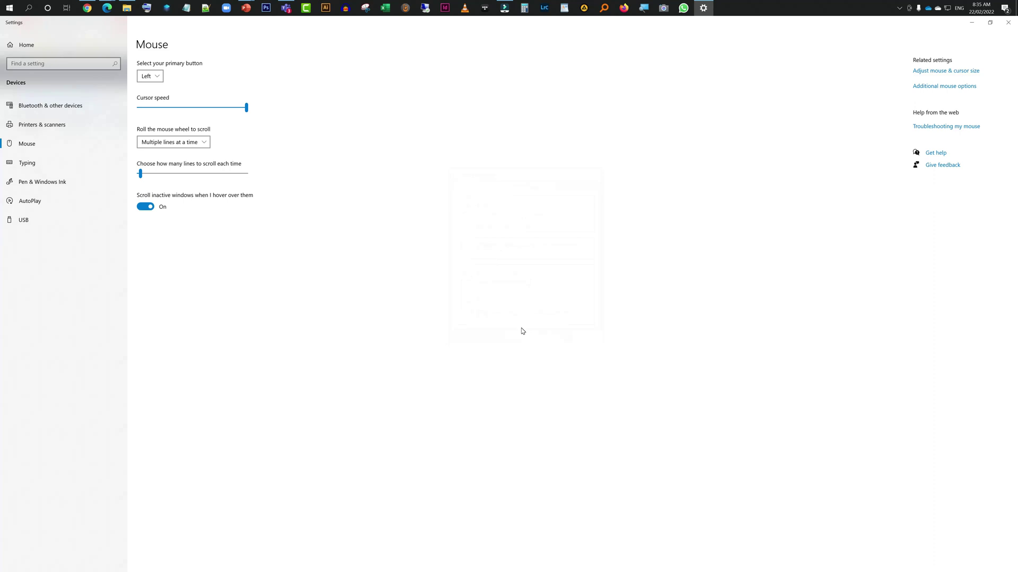
Step: Minimise Windows Settings to bring the GitHub PowerToys v0.55.2 release page back
click(522, 331)
click(522, 331)
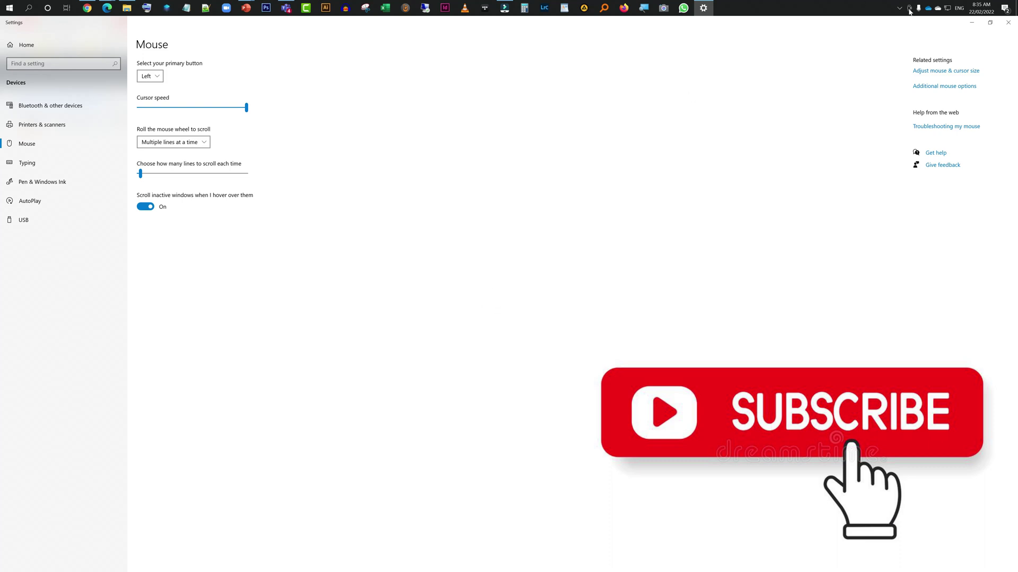
click(973, 24)
click(973, 24)
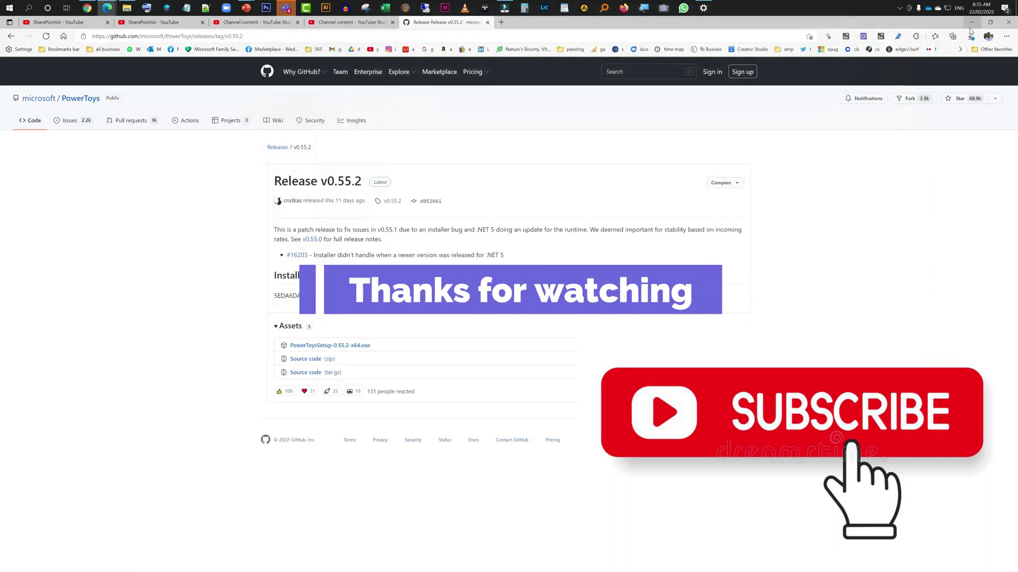